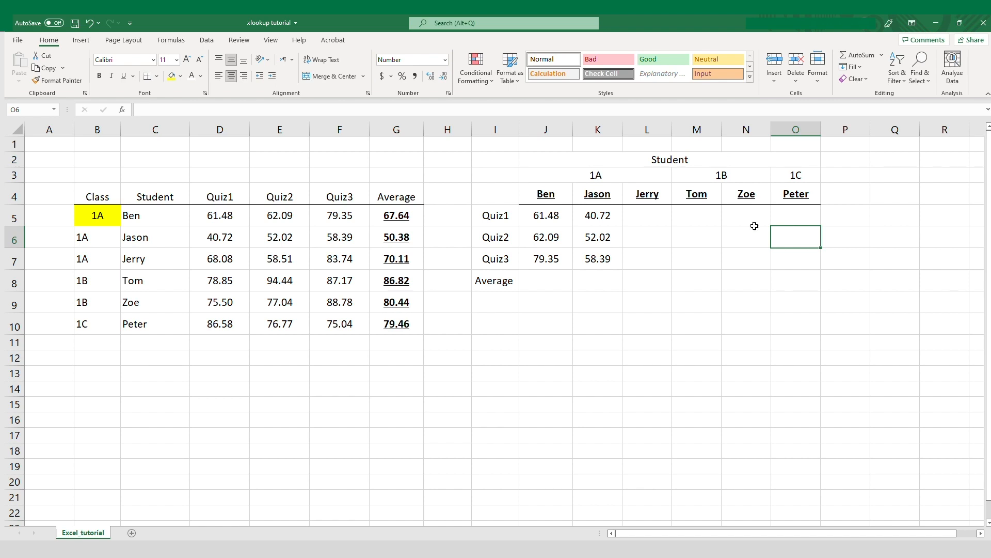
Copy the yellow, centred formatting of class cell B5 to the remaining class cells B6:B10 with Format Painter
click(114, 219)
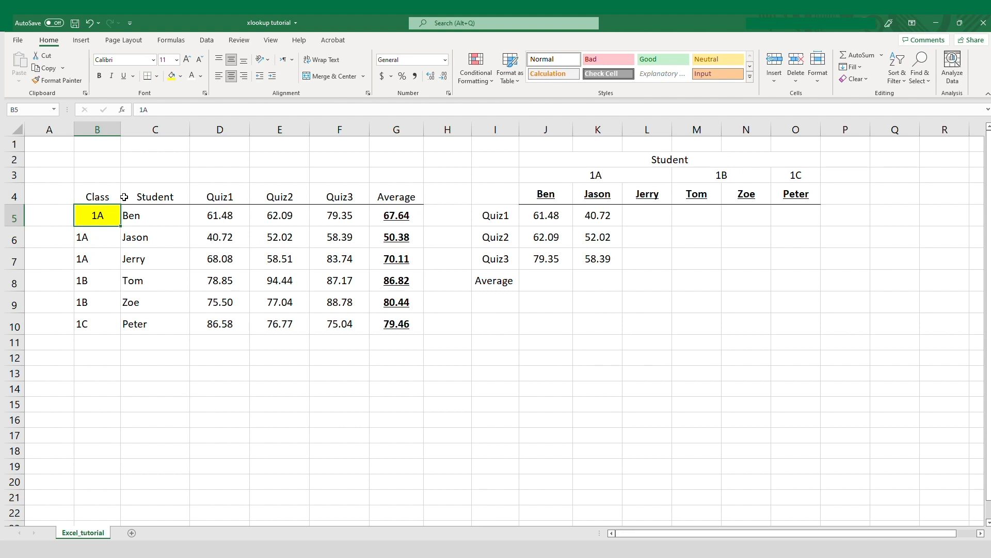
click(73, 80)
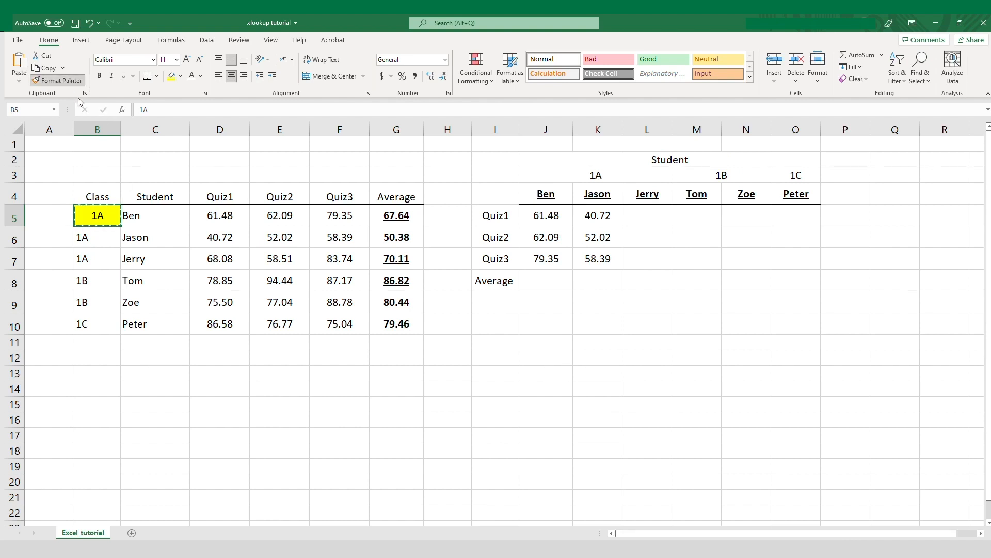
click(105, 236)
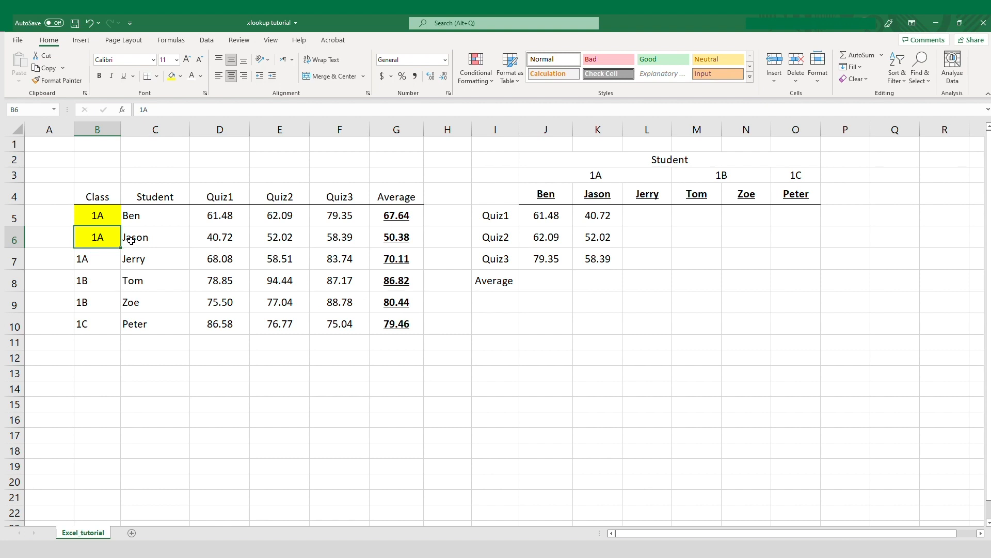
click(73, 80)
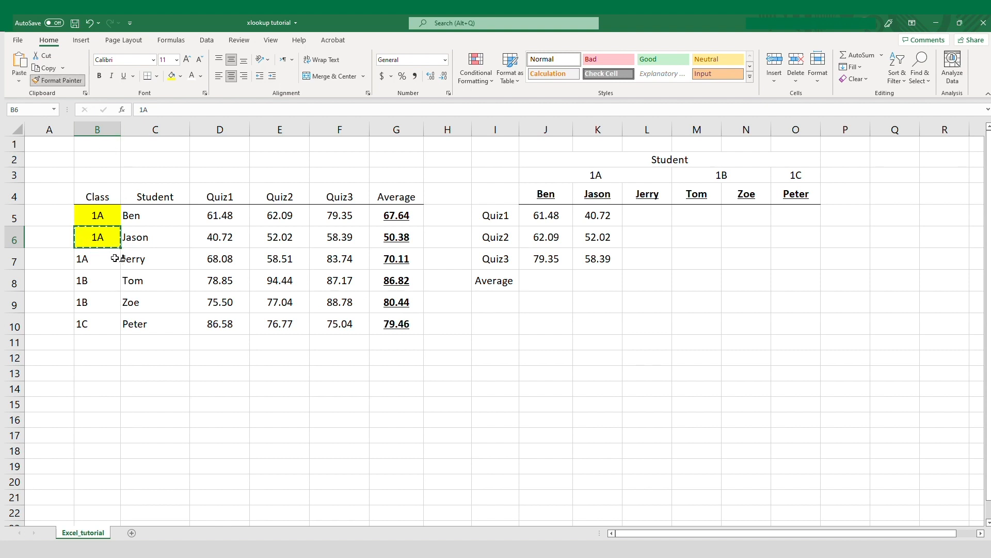
drag(115, 258, 110, 321)
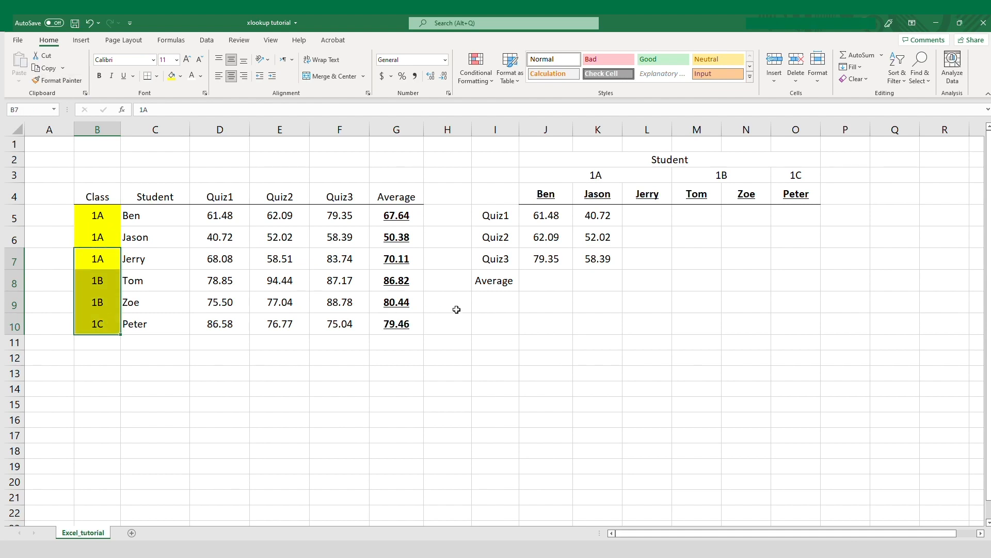
click(606, 287)
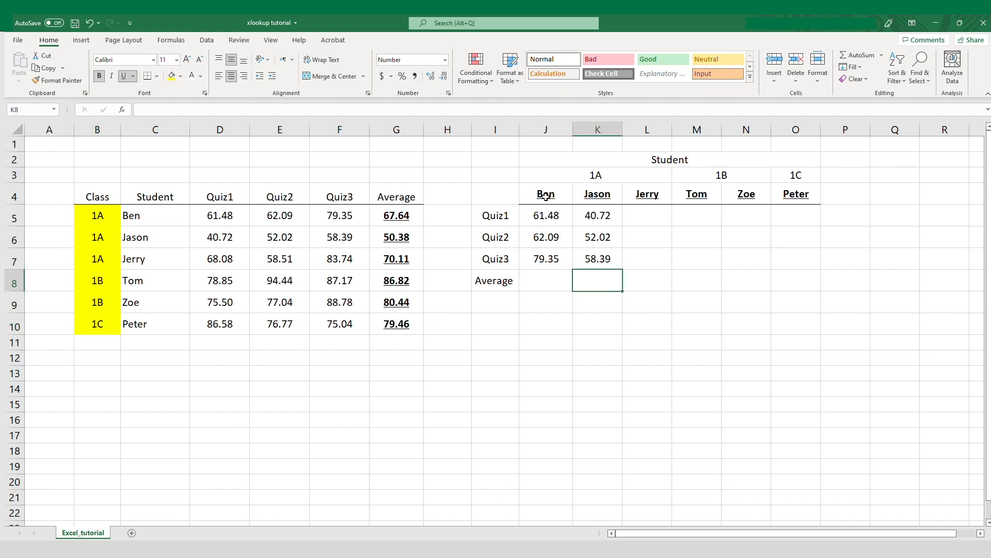
Apply the formatting of the header names in J4:O4 to the table headers in B4:G4 with Format Painter
drag(545, 197, 798, 196)
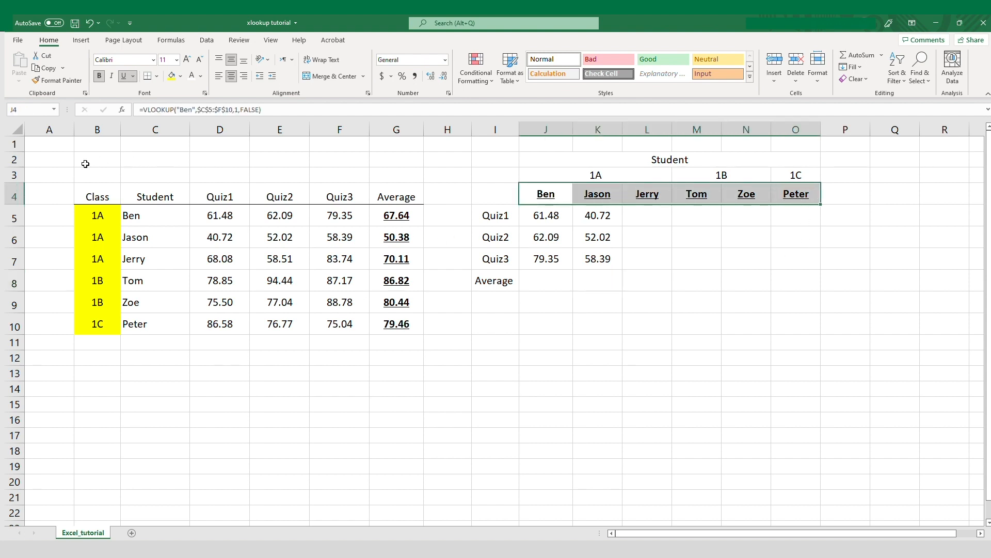
click(54, 80)
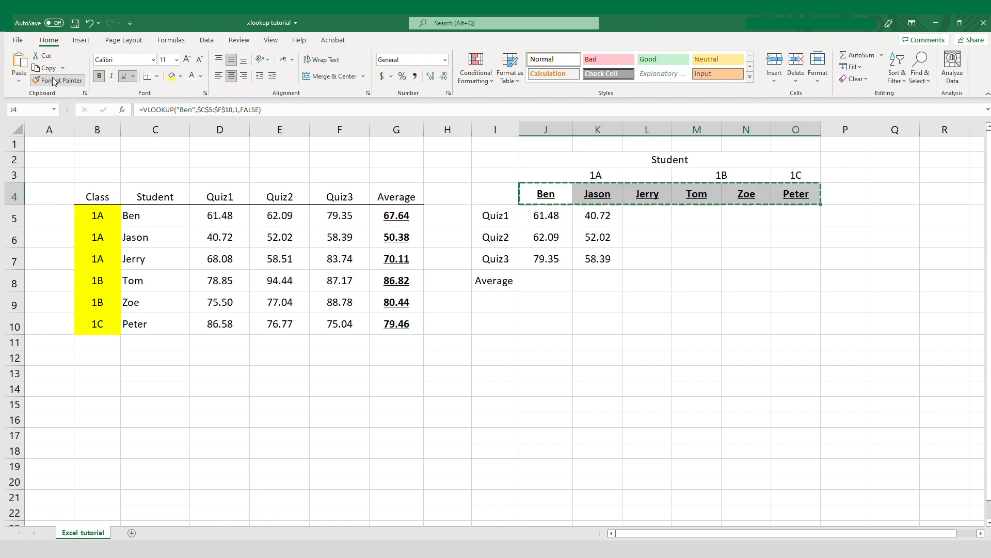
click(93, 187)
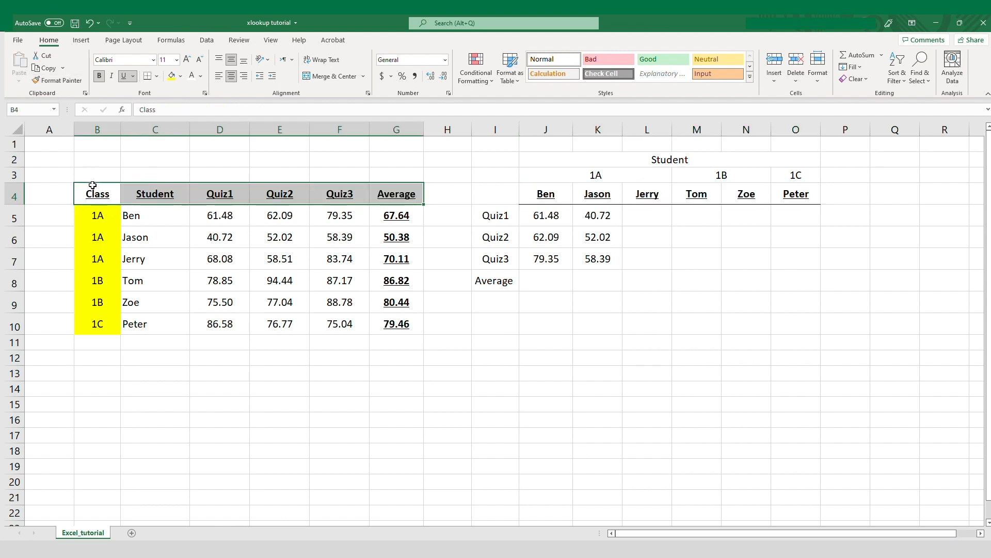
click(606, 302)
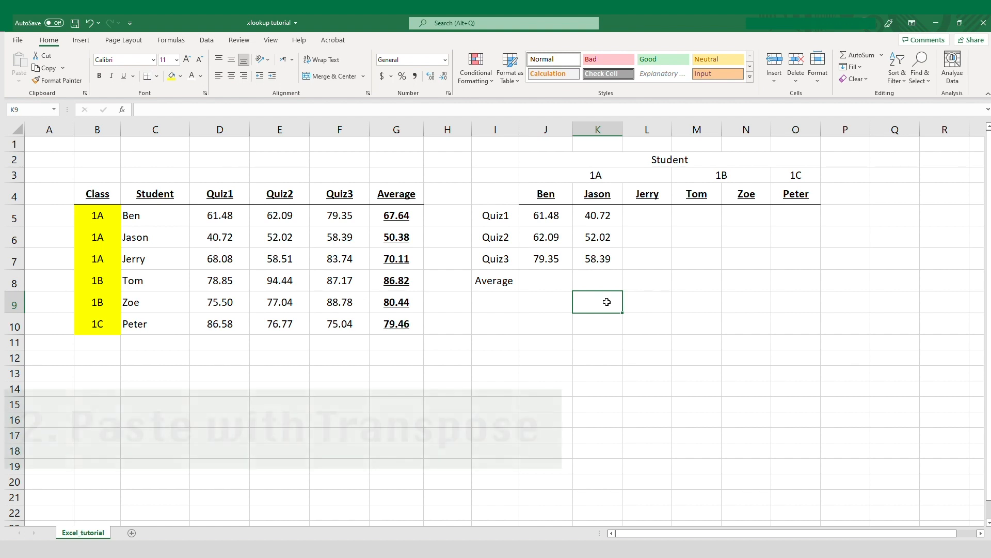
Copy the three quiz scores in D7:F7 and paste them transposed into L5:L7
drag(195, 257, 342, 253)
key(ctrl+c)
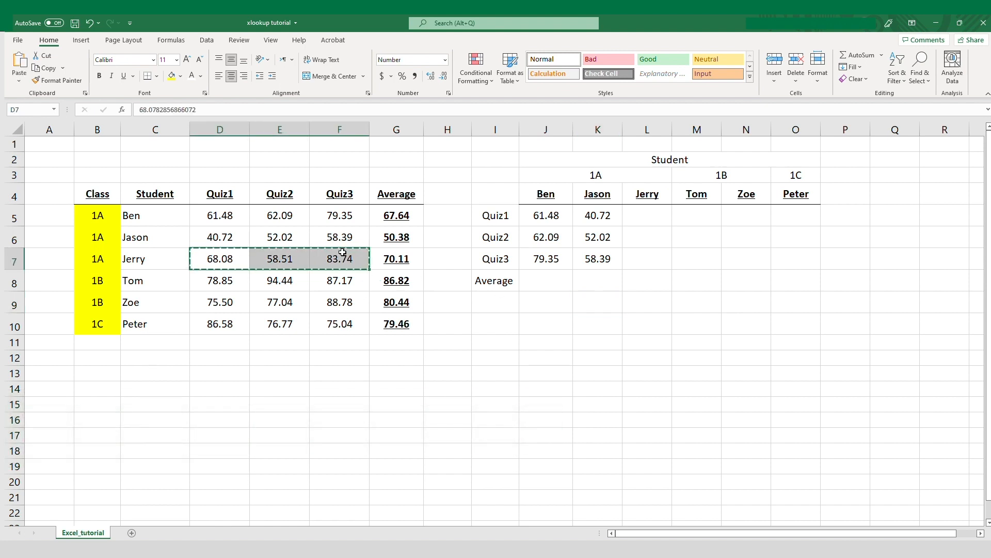
click(646, 217)
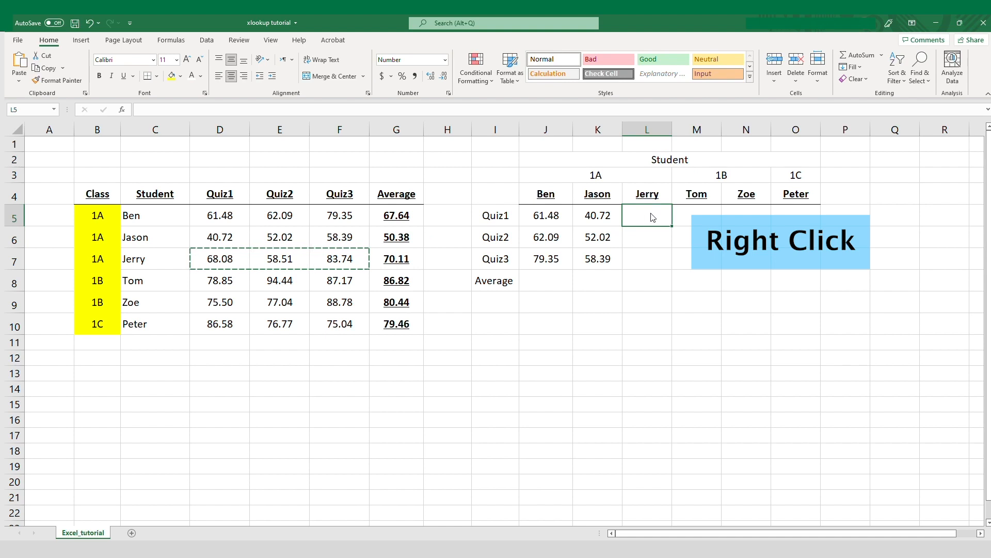
right_click(648, 217)
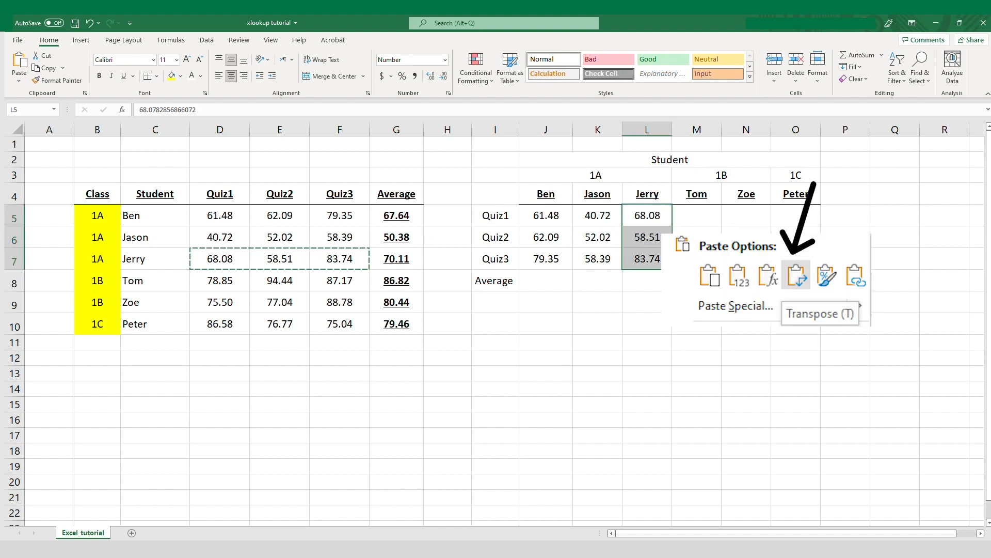
click(795, 275)
click(653, 306)
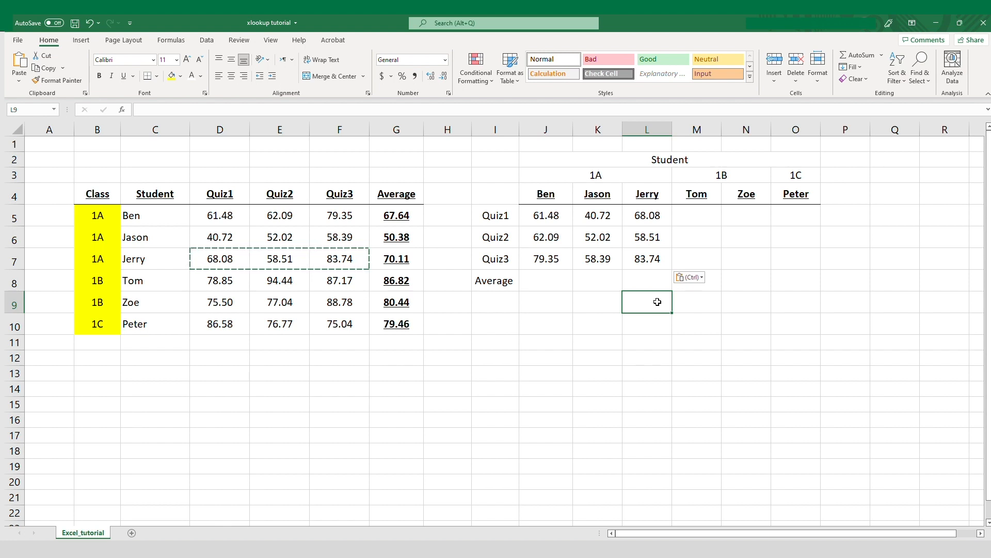
Copy the quiz scores in D8:F10 and paste them transposed into M5:O7
drag(212, 281, 346, 318)
key(ctrl+c)
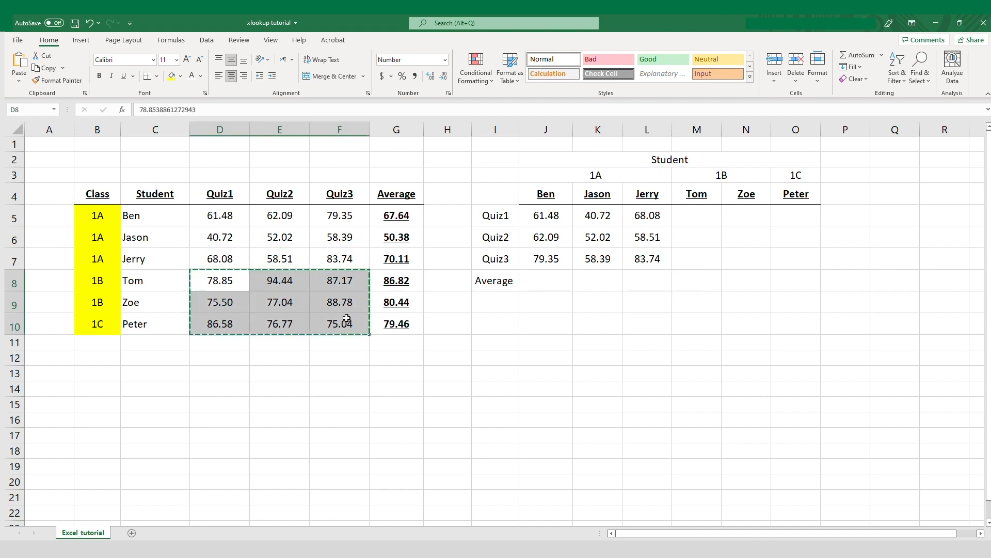
click(706, 218)
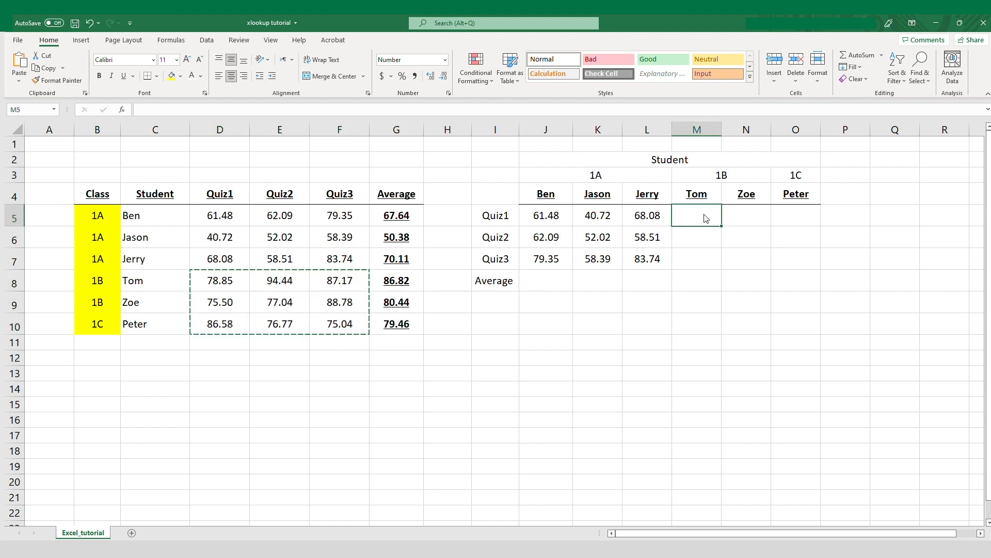
click(783, 274)
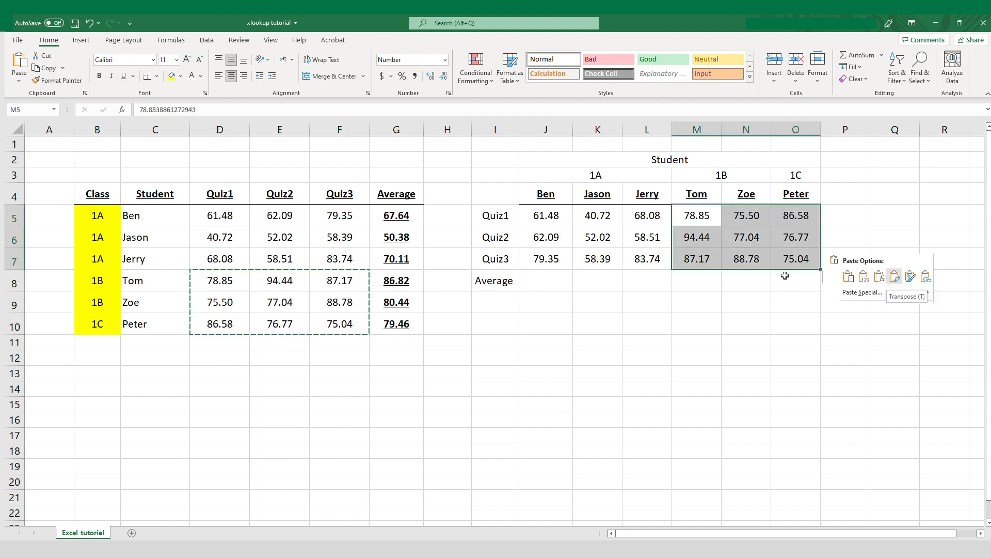
click(696, 306)
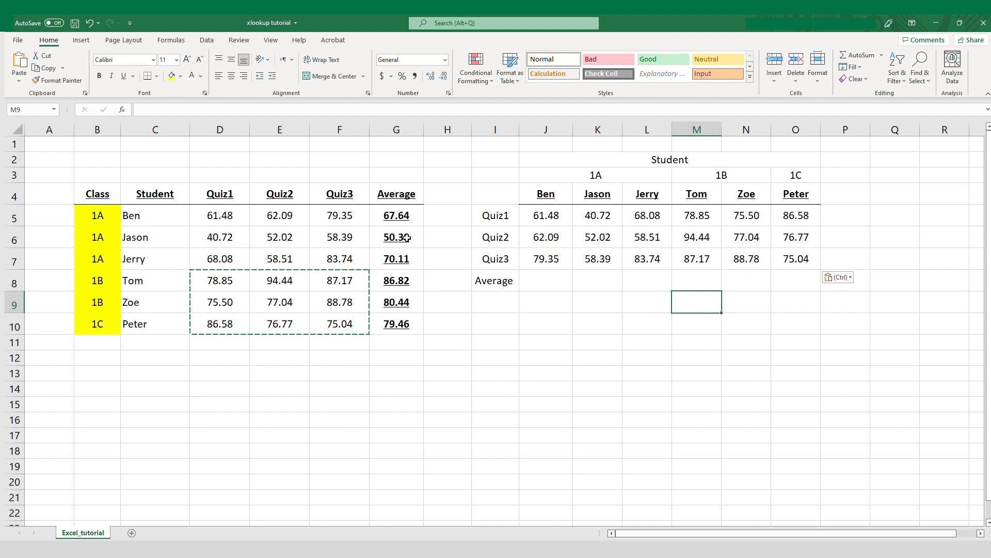
Try a regular paste of the average formula from G5 into J8, and undo it
click(390, 208)
key(ctrl+c)
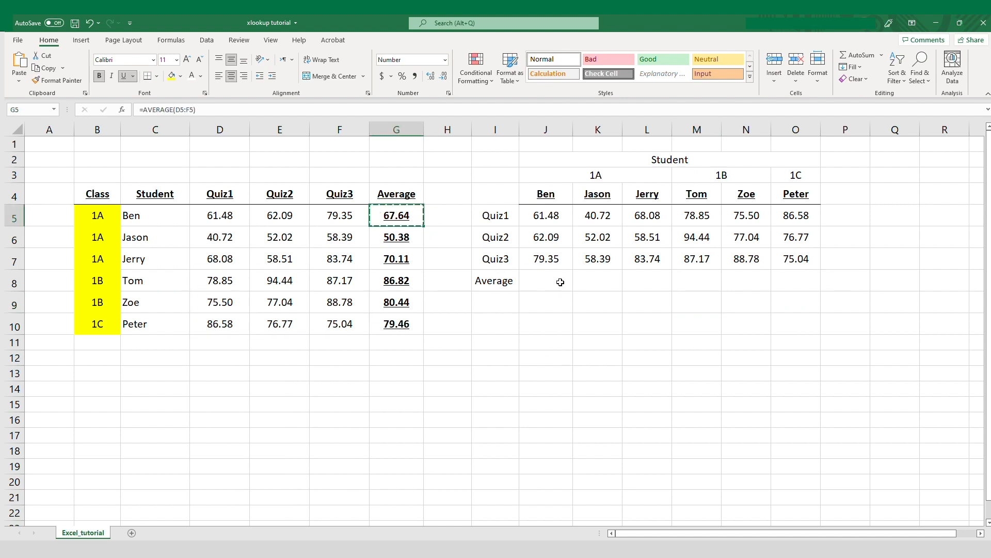
click(561, 282)
key(ctrl+v)
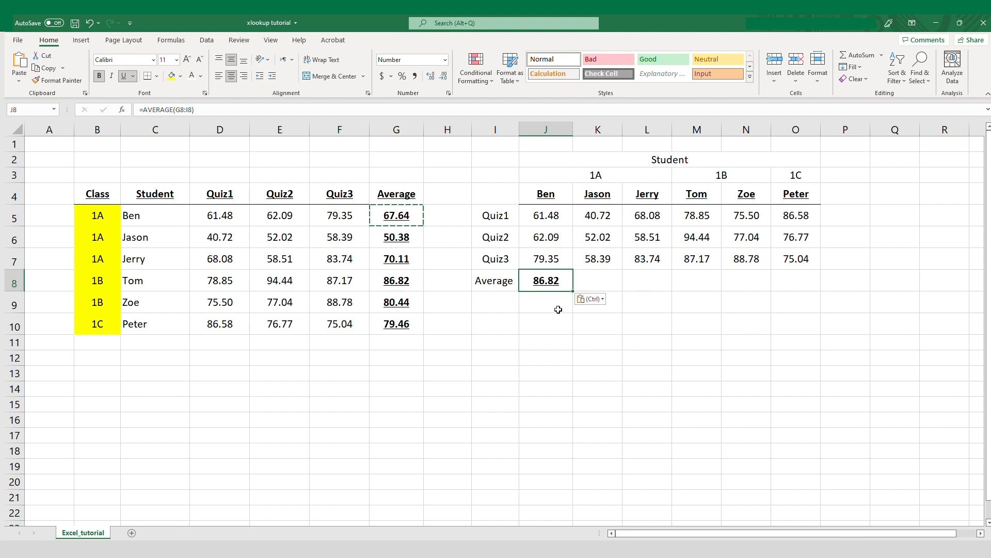
click(558, 309)
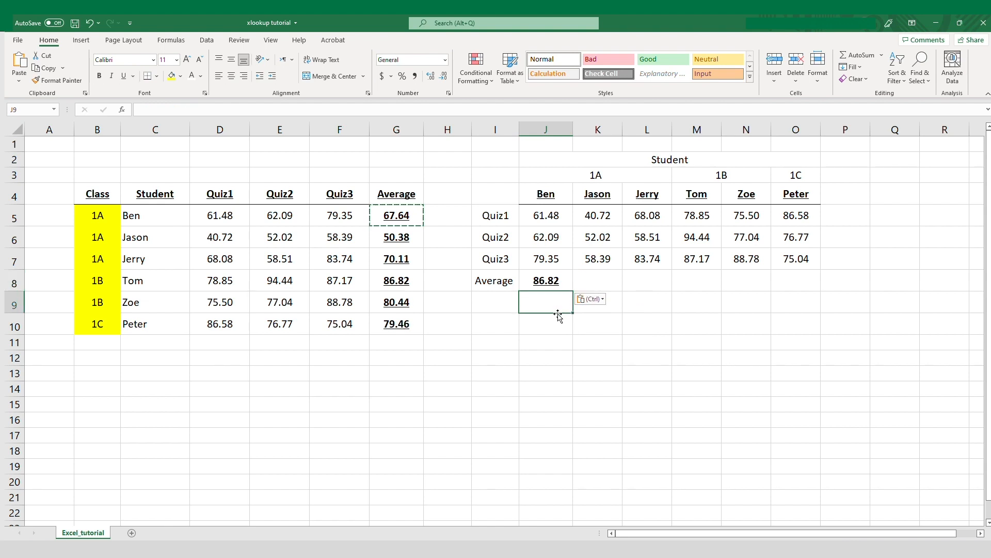
key(Up)
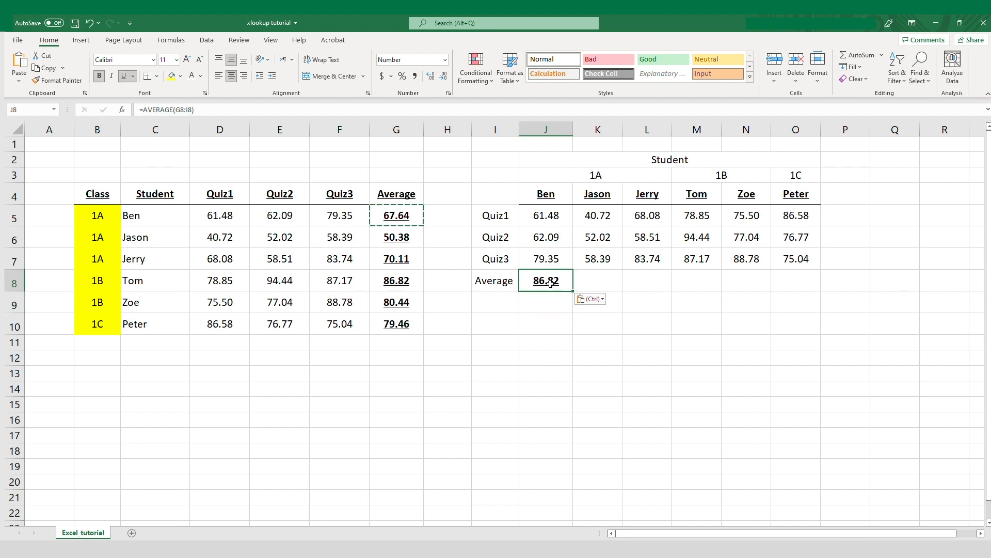
key(ctrl+z)
click(539, 323)
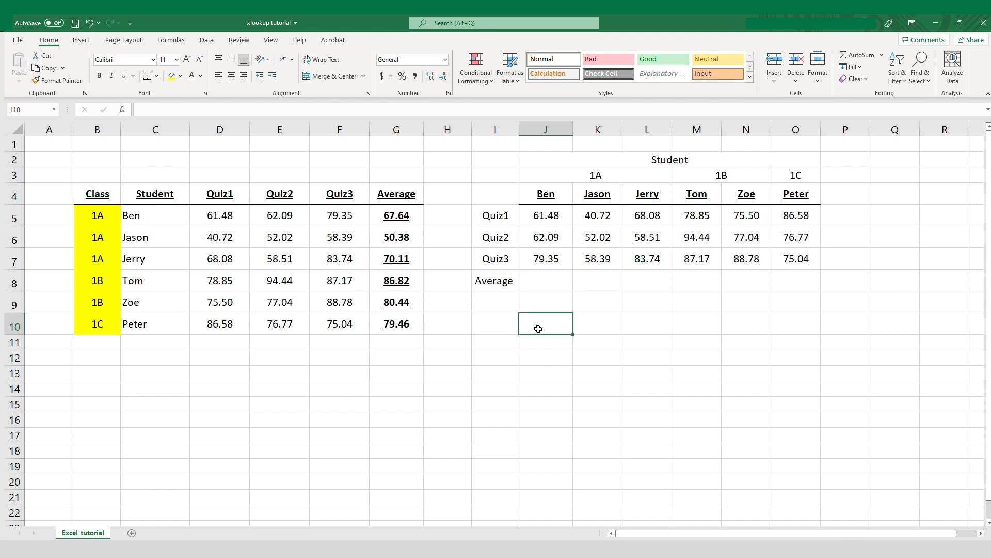
Copy the average in G5 and paste it as a value only into J8
click(404, 219)
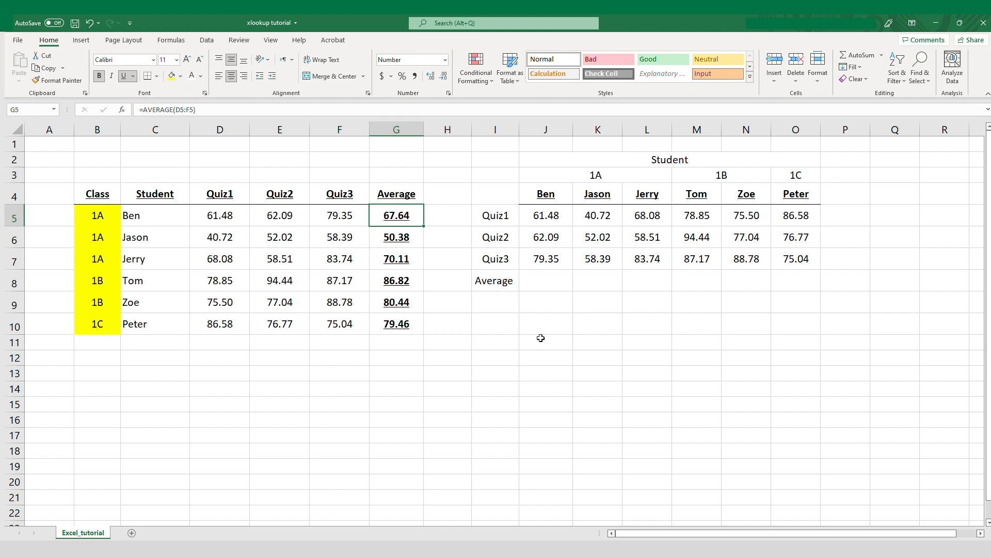
key(ctrl+c)
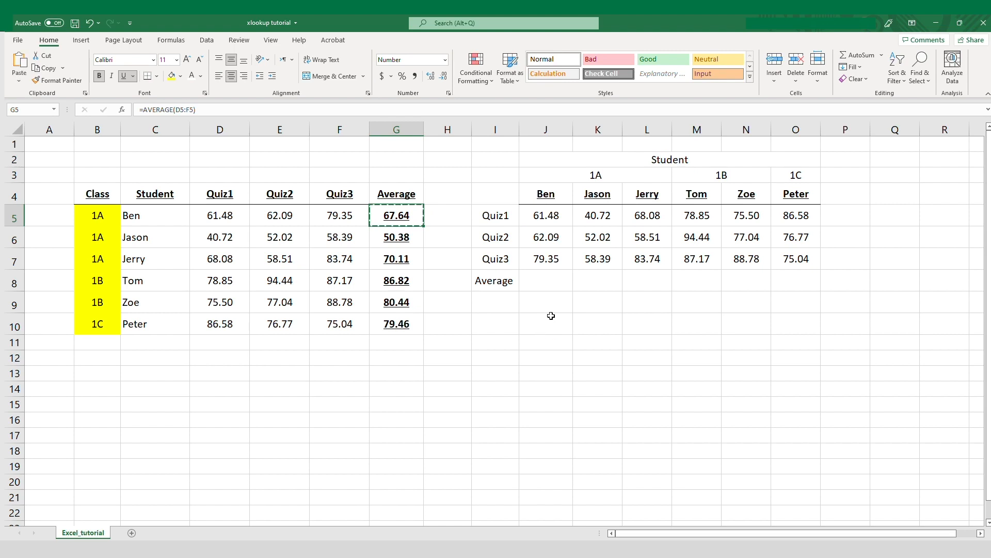
right_click(553, 278)
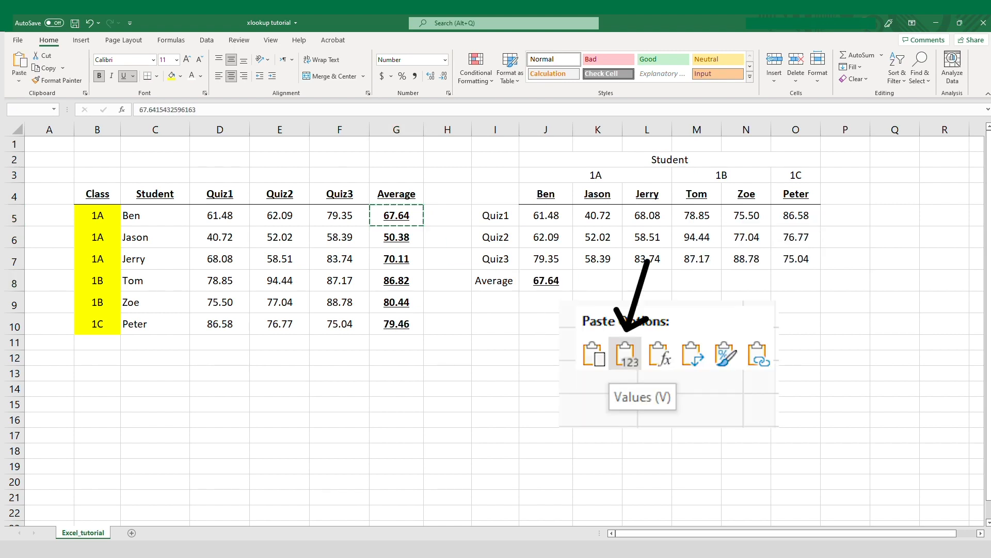
click(582, 317)
click(560, 328)
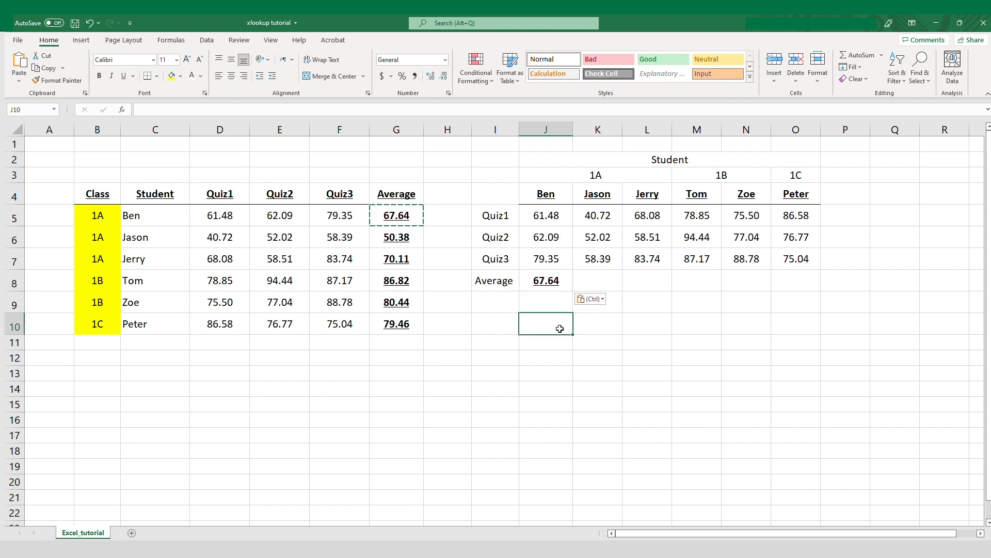
click(554, 280)
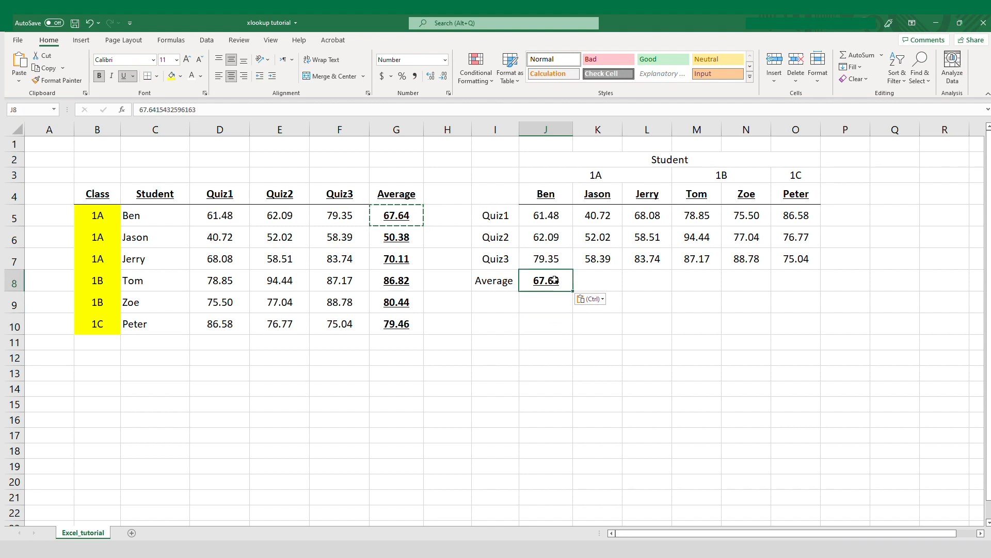
Copy the averages in G6:G10 and paste them as values only into H6:H10
click(402, 247)
drag(402, 248, 406, 326)
key(ctrl+c)
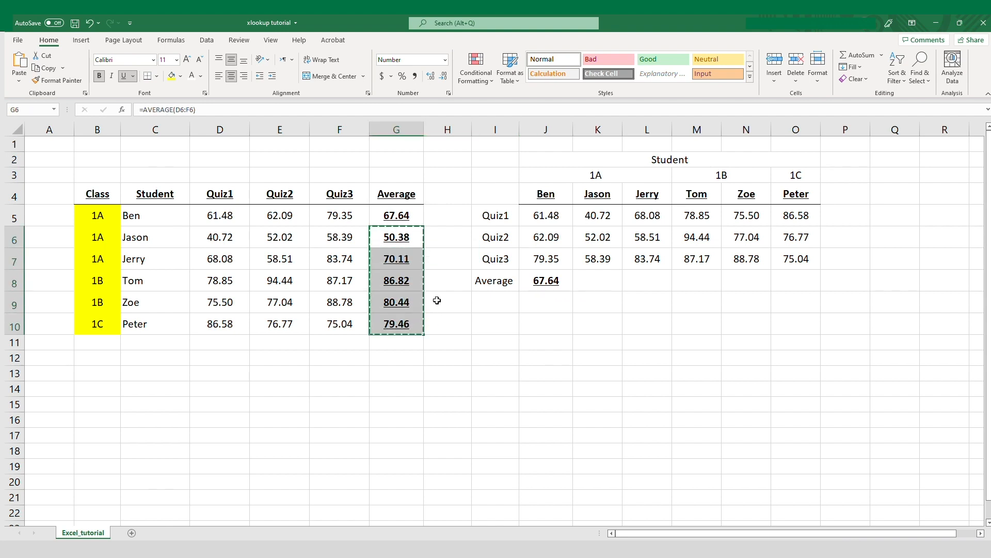
click(452, 241)
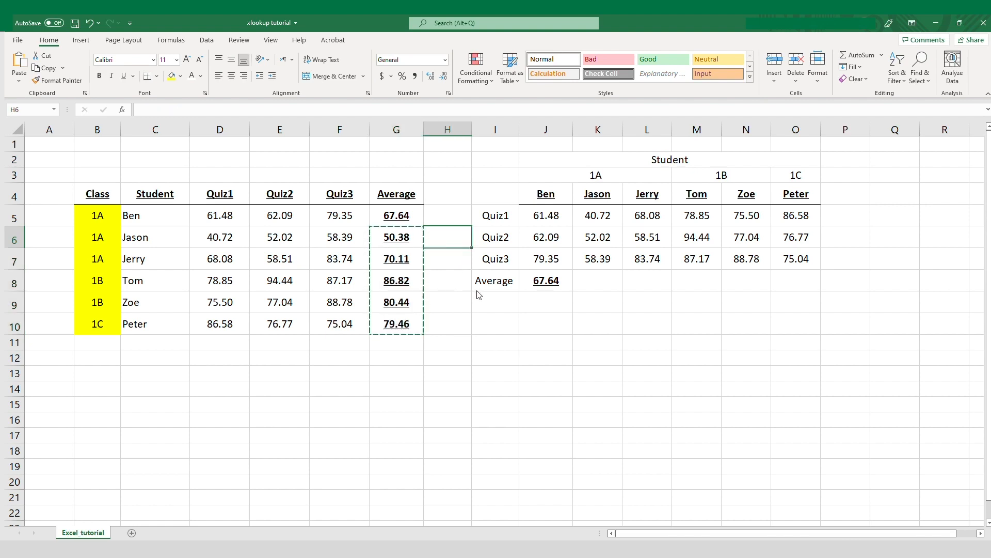
key(ctrl+shift+v)
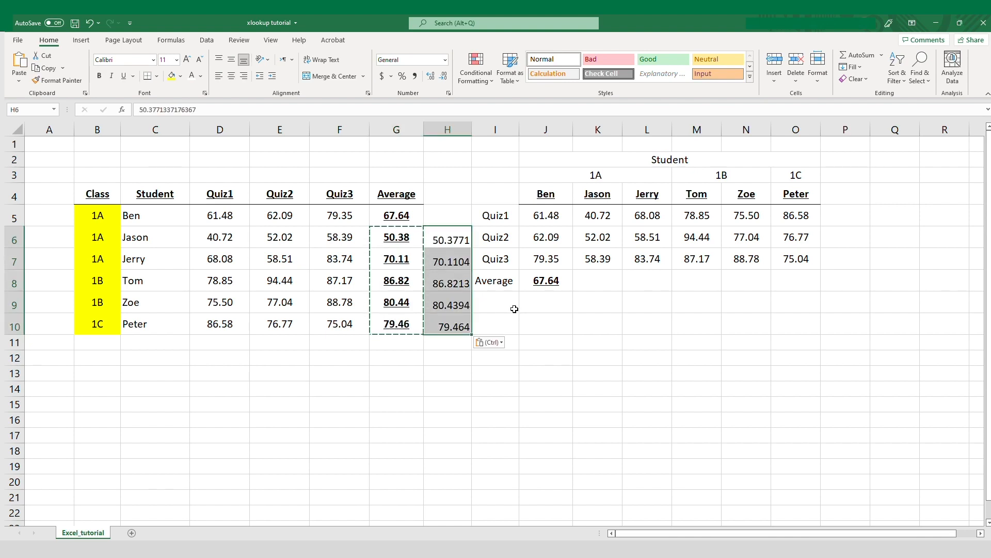
Copy the average values in H6:H10 and paste them transposed into K8:O8
key(ctrl+c)
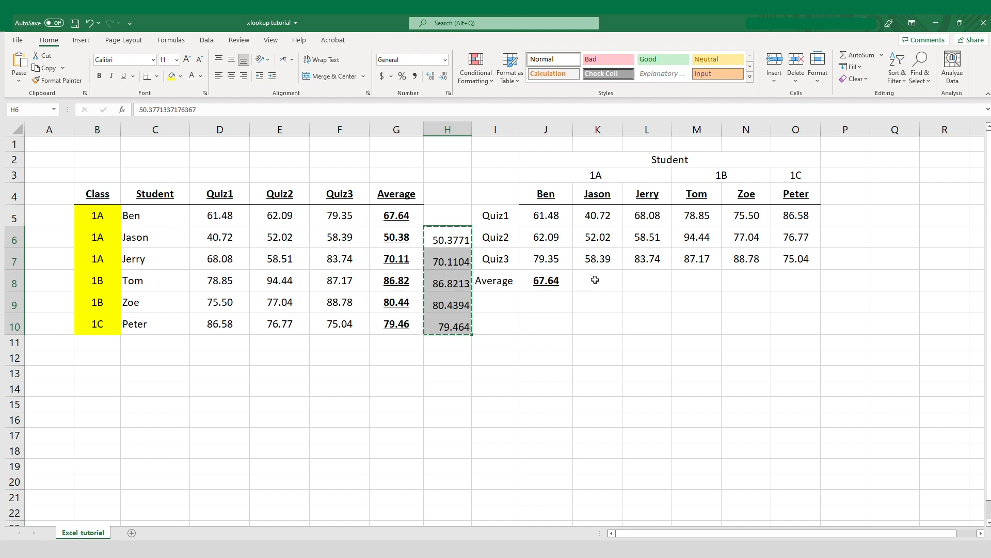
click(594, 281)
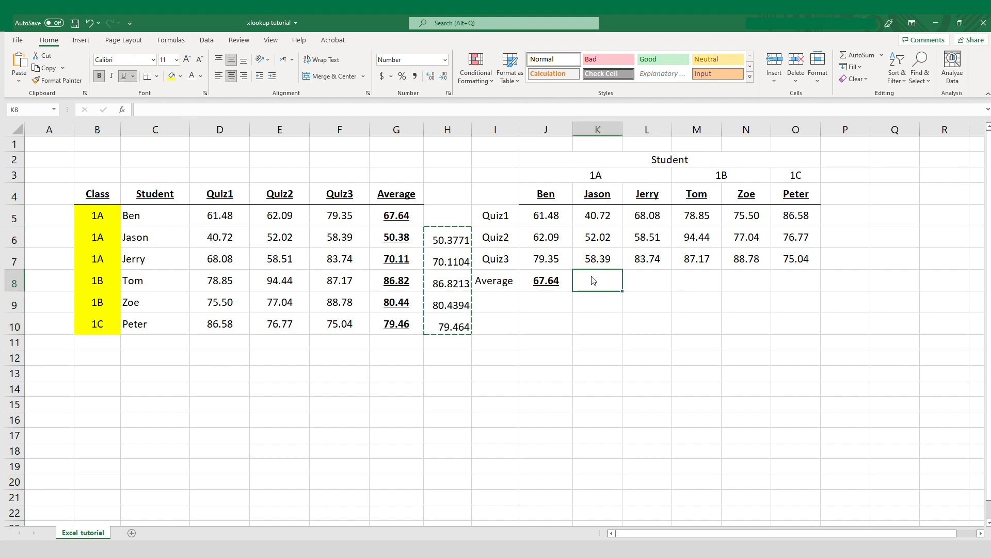
drag(451, 241, 454, 325)
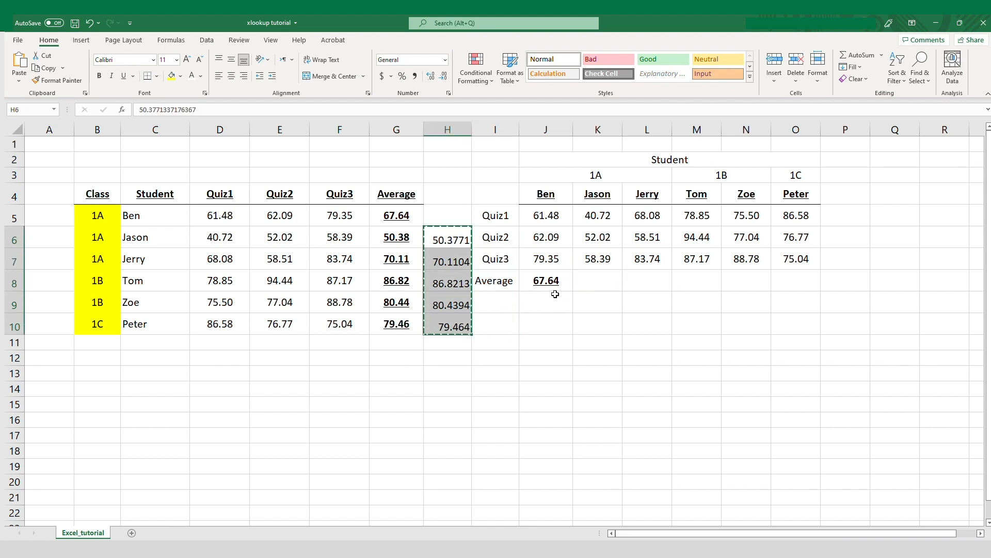
right_click(584, 276)
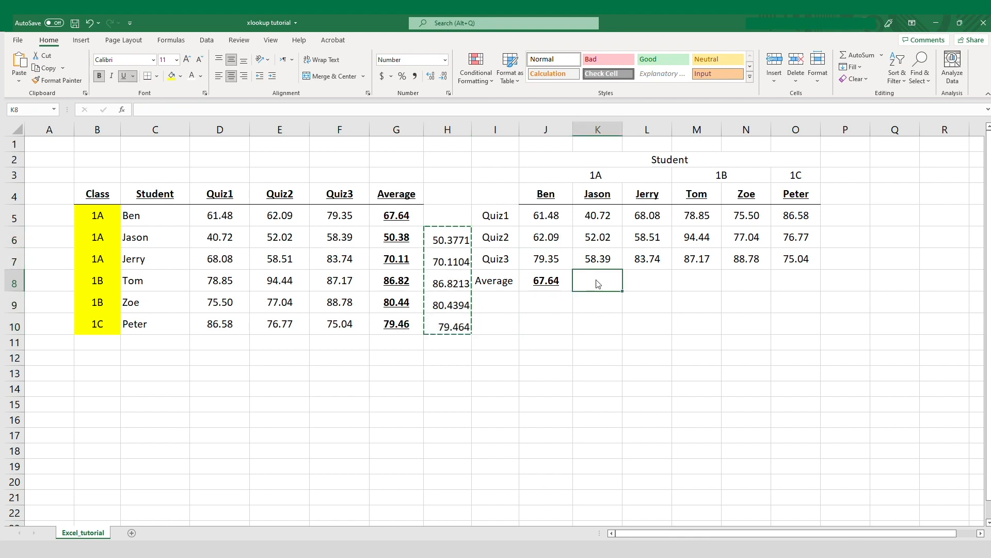
click(660, 313)
Apply the formatting of the average in J8 to K8:O8 with Format Painter
click(551, 280)
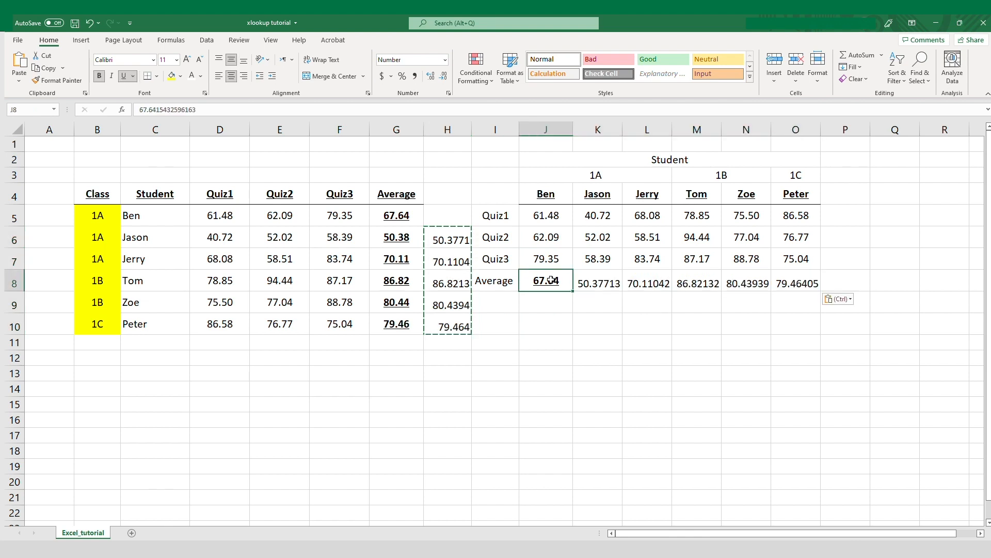
click(58, 80)
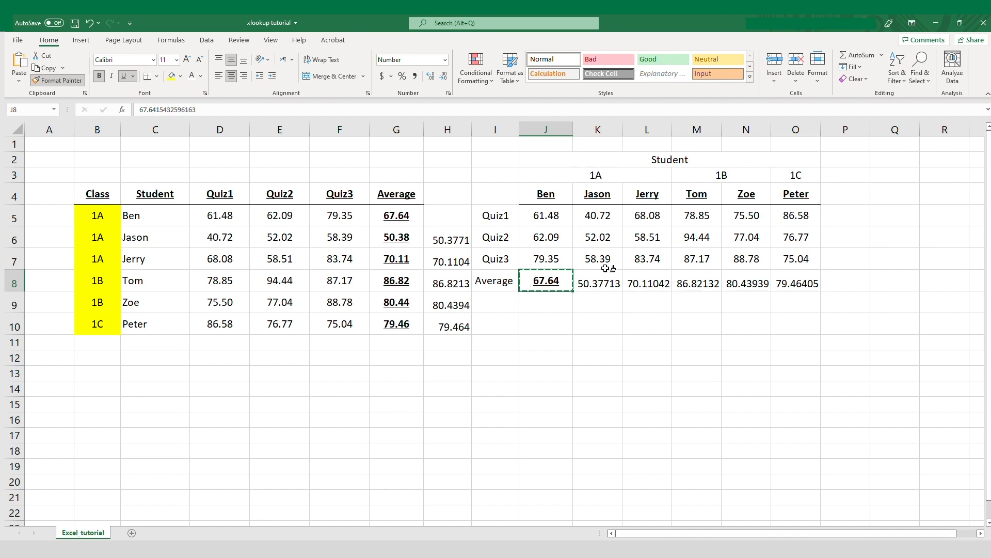
drag(593, 280, 792, 279)
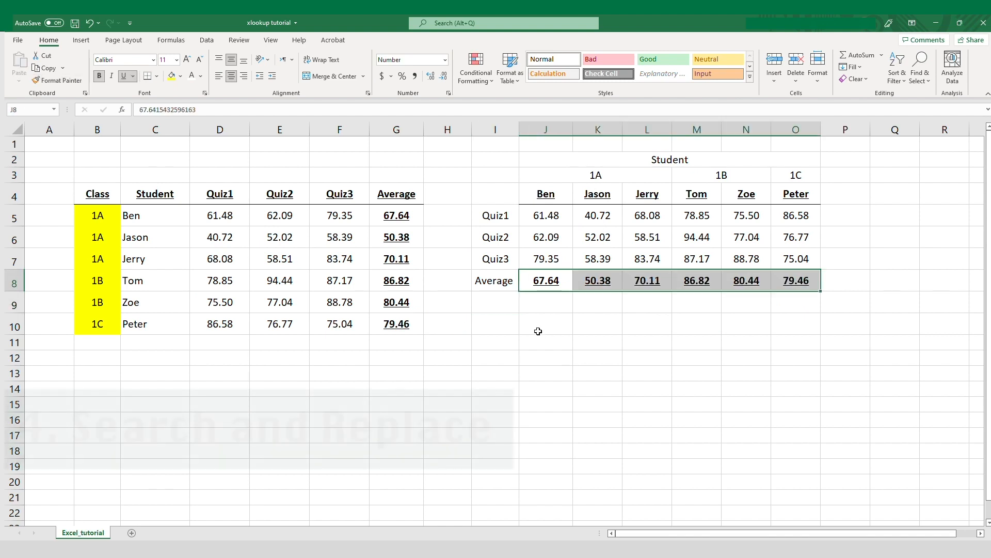
click(537, 328)
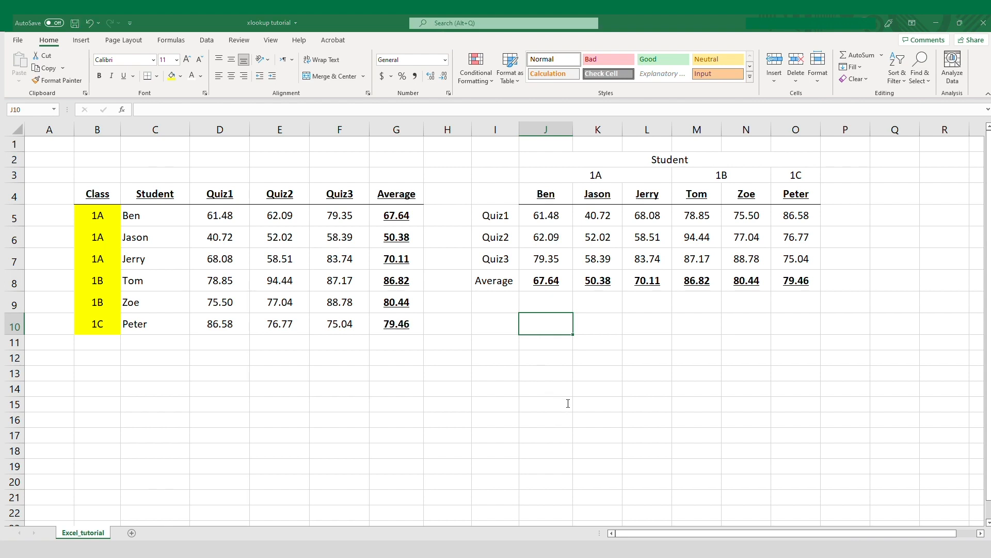
Replace all occurrences of the class 1C student's name with a different first name using Find and Replace, and close the dialog
click(628, 448)
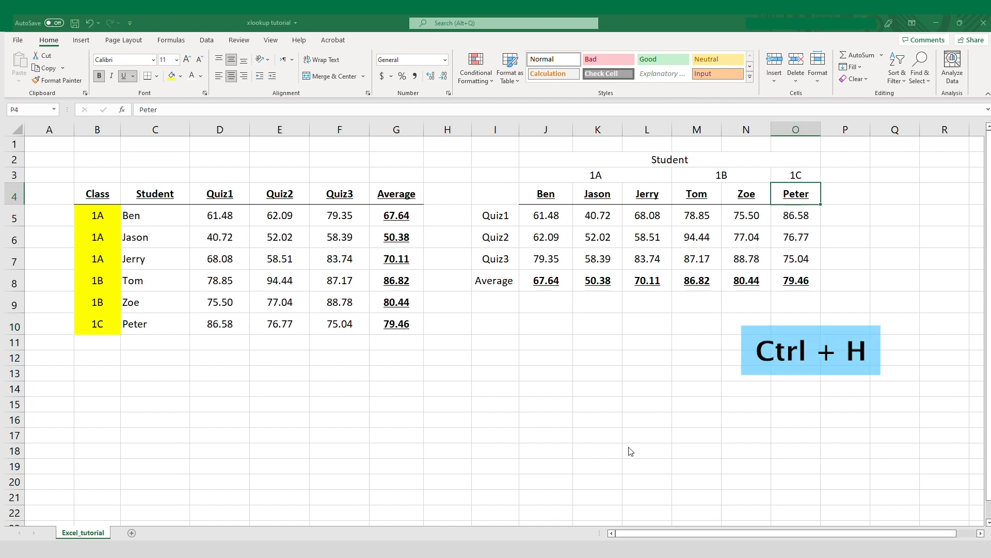
click(628, 448)
key(ctrl+h)
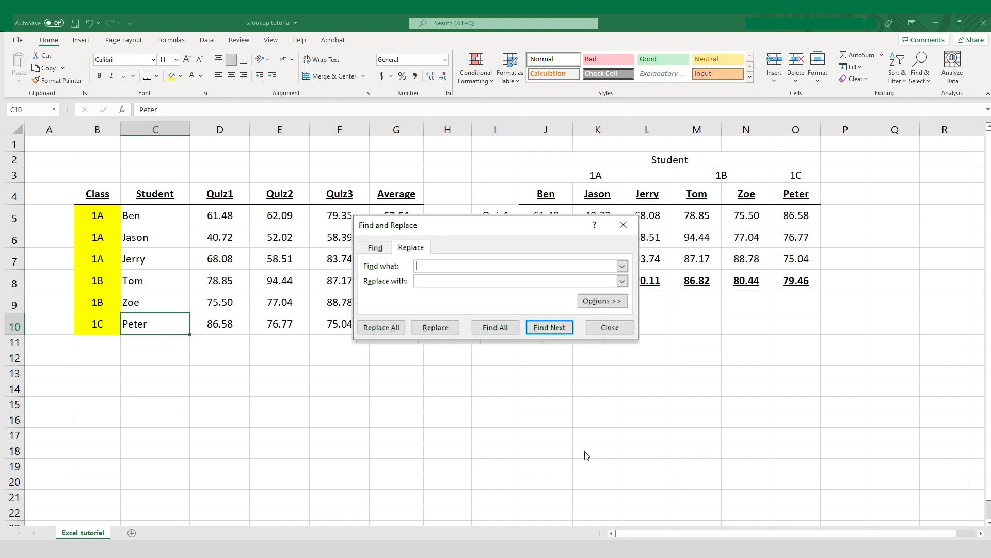
click(585, 452)
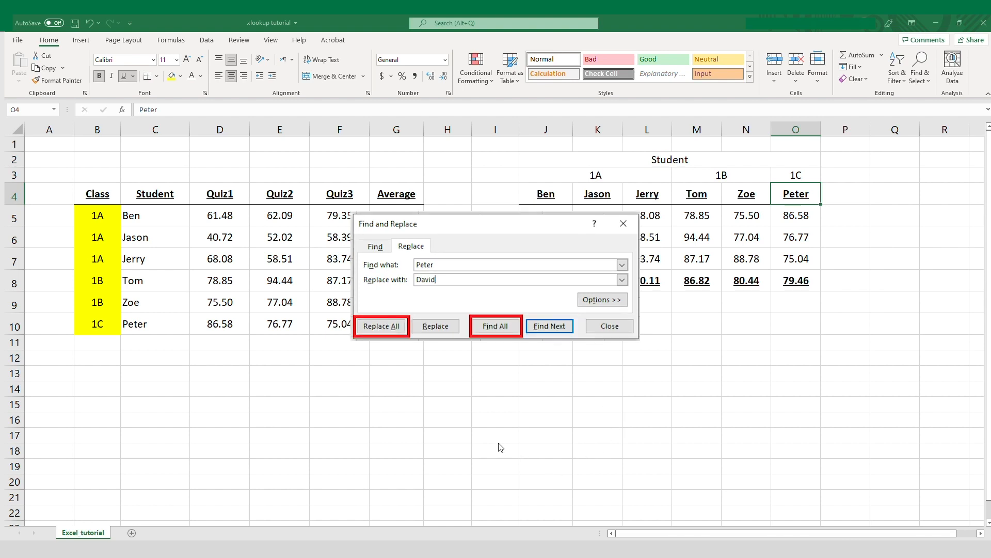
key(alt+a)
key(Escape)
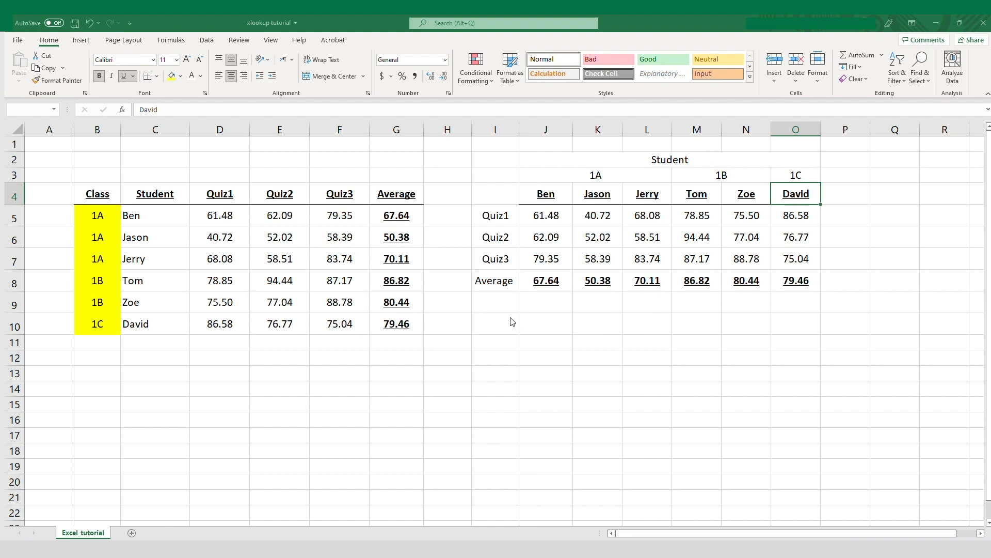